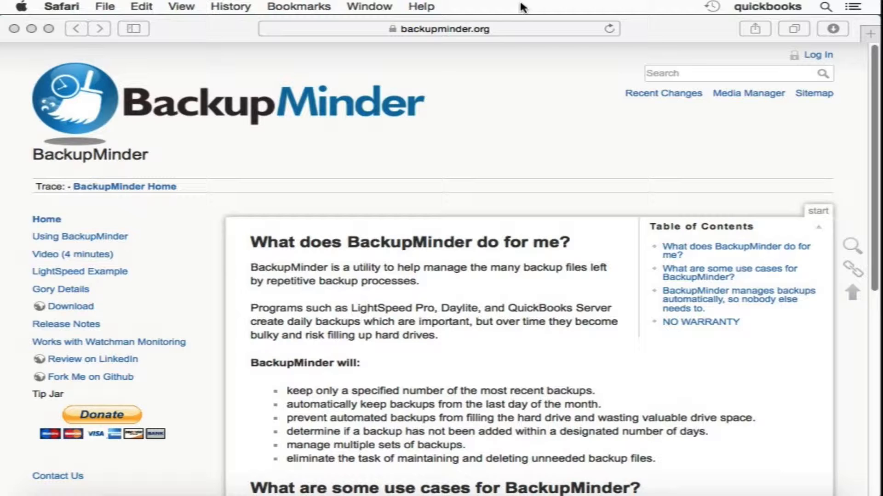
# Download BackupMinder.pkg from backupminder.org in Safari and show it in Downloads.
pyautogui.click(361, 78)
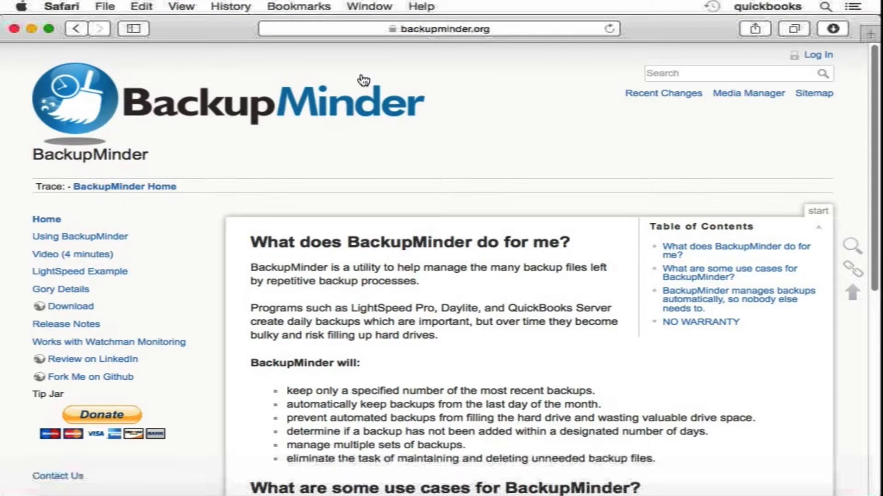
pyautogui.click(79, 306)
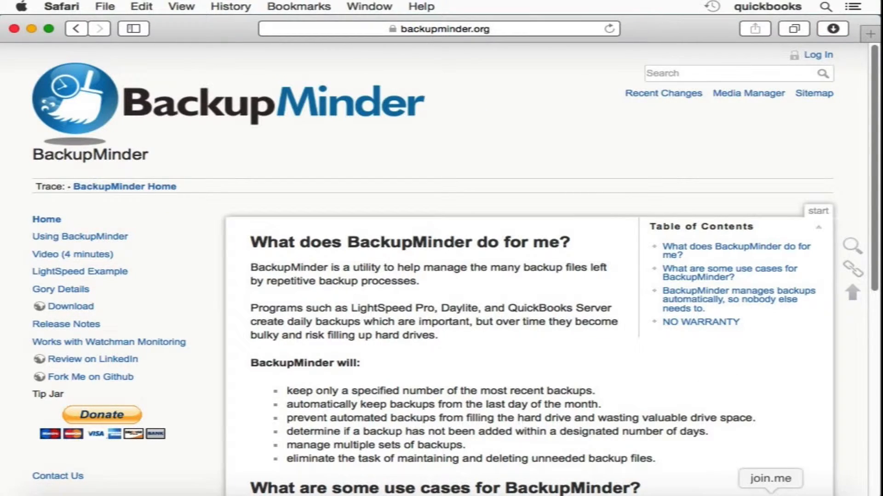
pyautogui.click(724, 491)
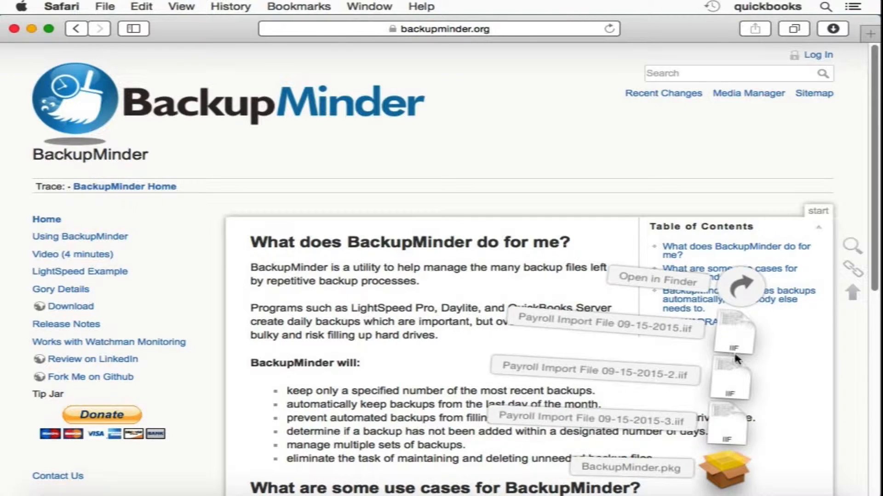
# Open BackupMinder.pkg and start the standard installation on Macintosh HD.
pyautogui.click(725, 470)
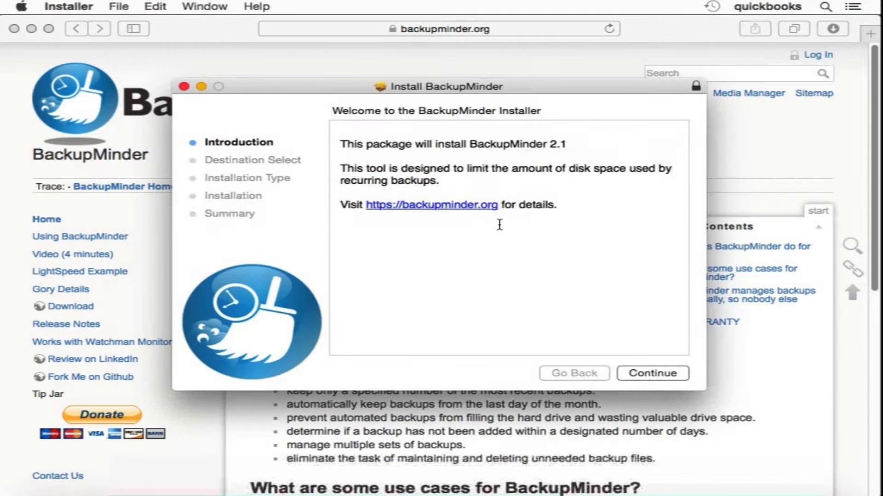
pyautogui.click(647, 374)
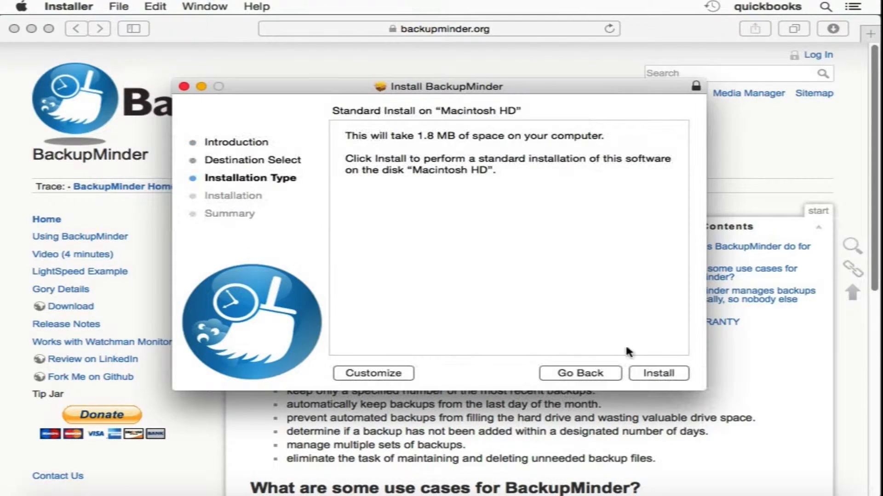
pyautogui.click(650, 372)
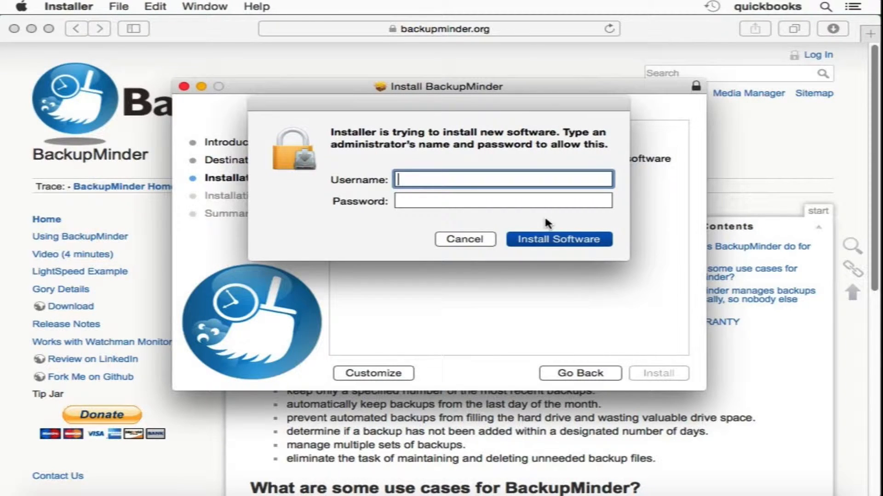
# Authenticate with administrator credentials, fixing the username, and close the installer after success.
pyautogui.write('ladmin')
pyautogui.press('Tab')
pyautogui.write('••••••••••')
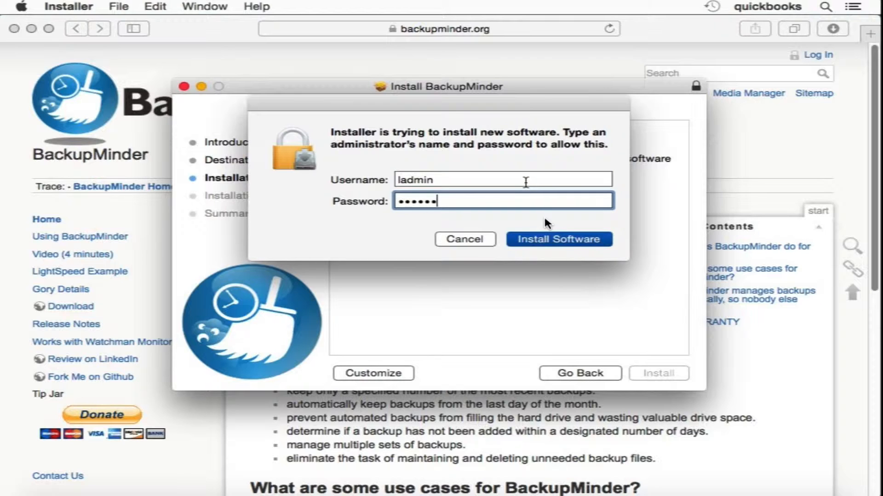
pyautogui.write('•')
pyautogui.press('Return')
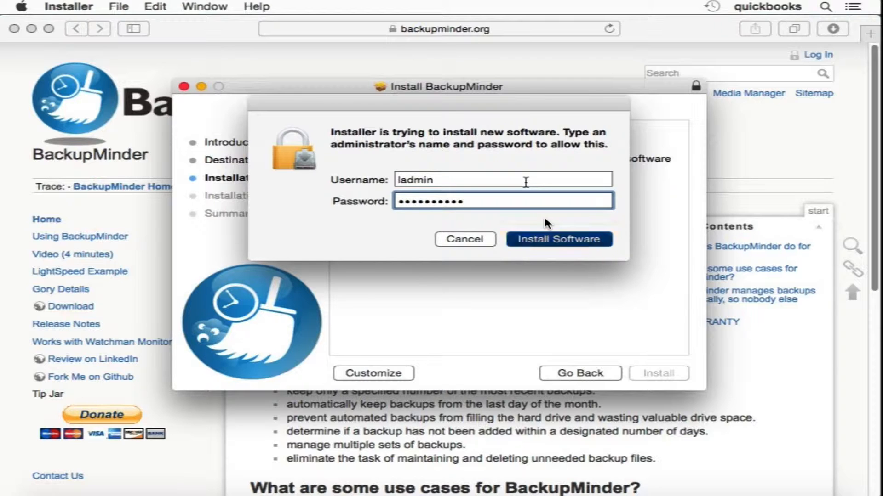
pyautogui.click(405, 179)
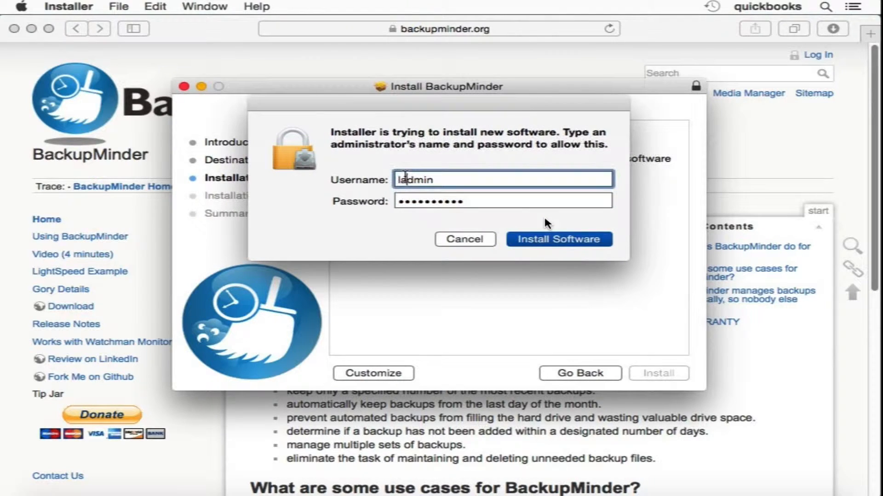
pyautogui.press('BackSpace')
pyautogui.press('Return')
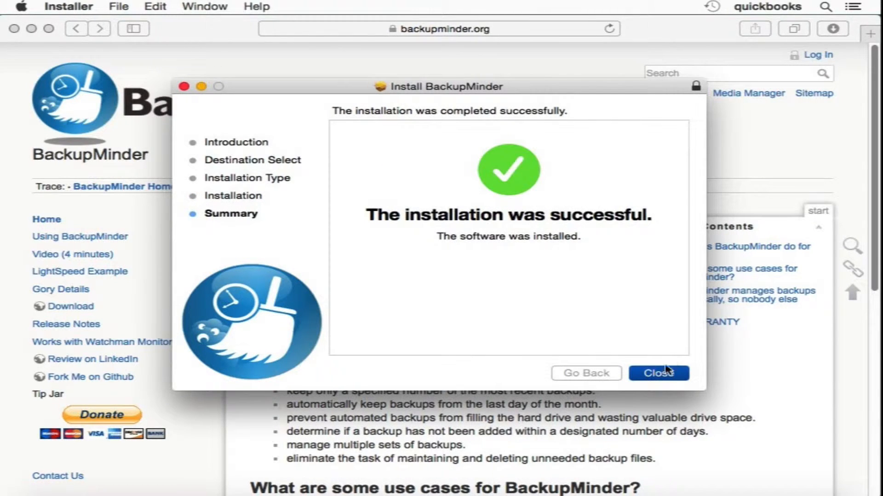
pyautogui.click(664, 375)
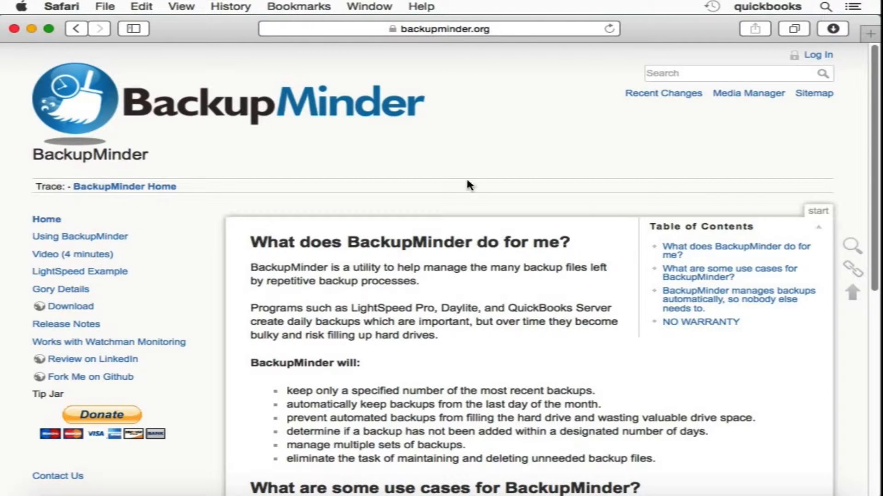
# Close the Safari page, launch BackupMinderUI from Applications, and ask to unlock its settings.
pyautogui.click(15, 29)
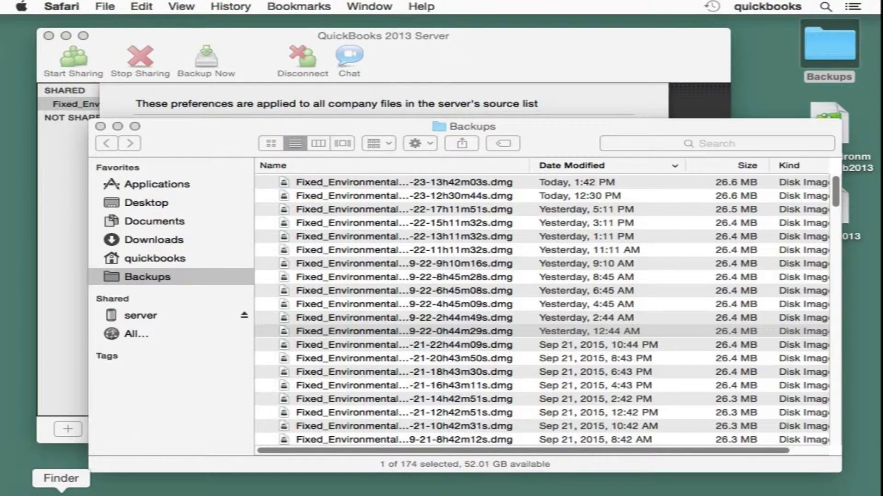
pyautogui.click(163, 490)
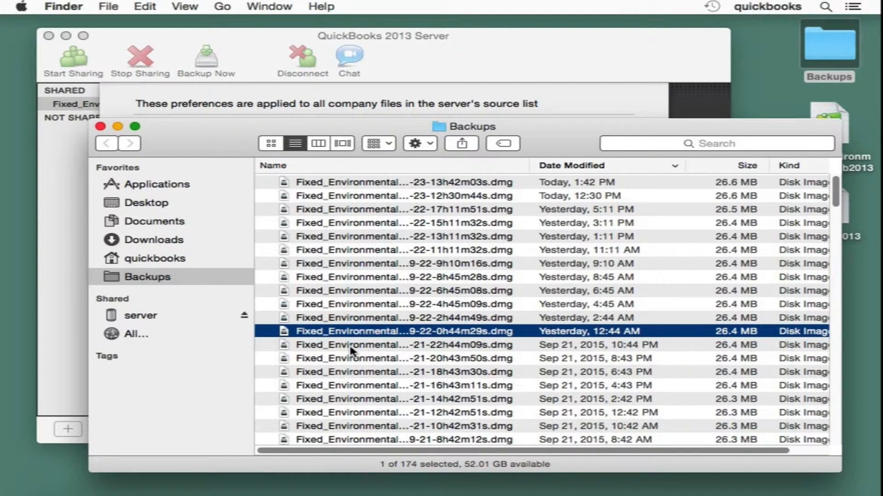
pyautogui.press('super+shift+a')
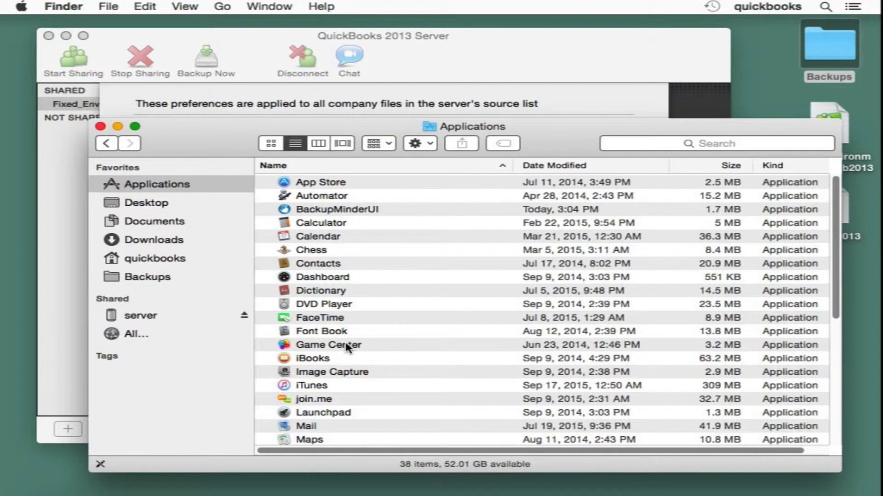
pyautogui.press('b')
pyautogui.press('super+Down')
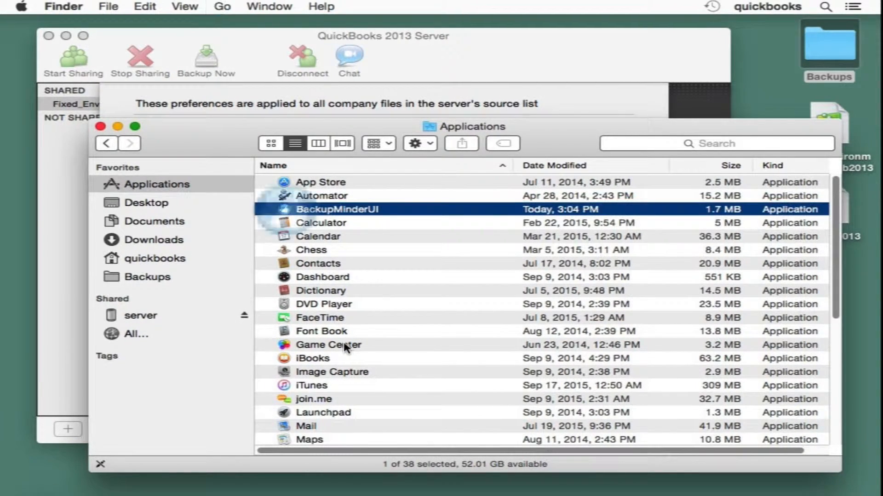
pyautogui.click(107, 362)
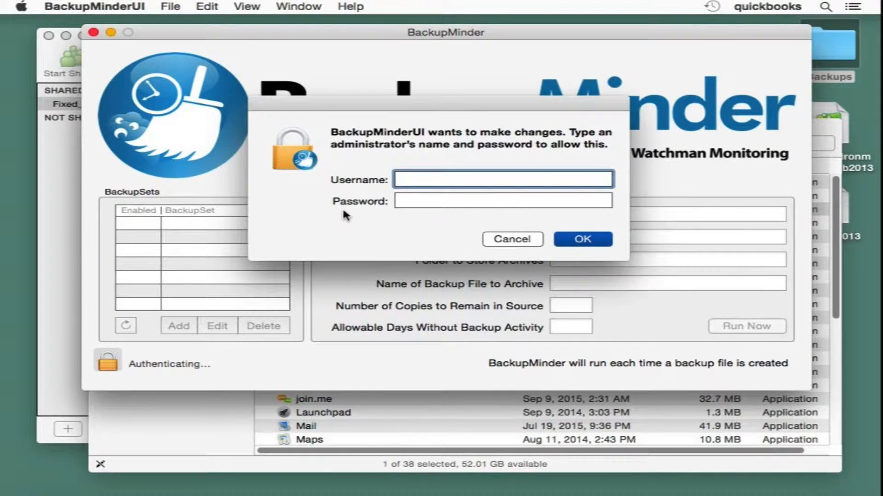
# Unlock BackupMinder with the administrator username and password, then add a new BackupSet.
pyautogui.write('admin')
pyautogui.press('Tab')
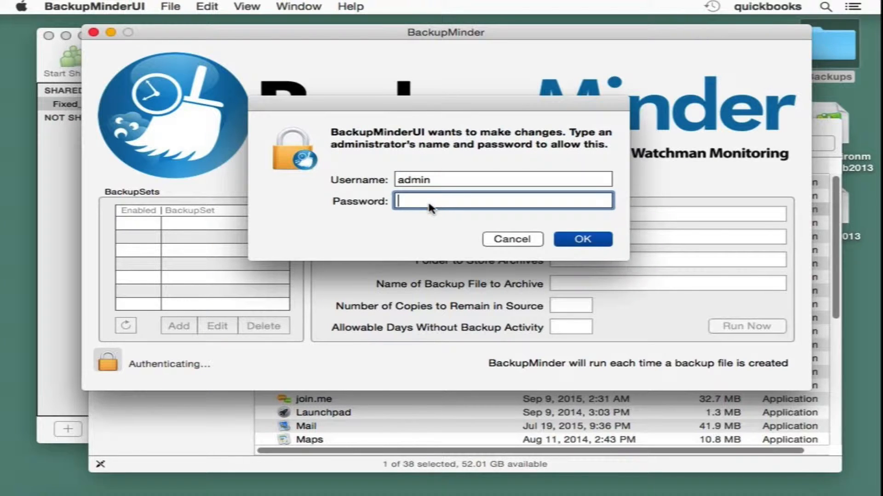
pyautogui.write('••••••••••••')
pyautogui.click(584, 239)
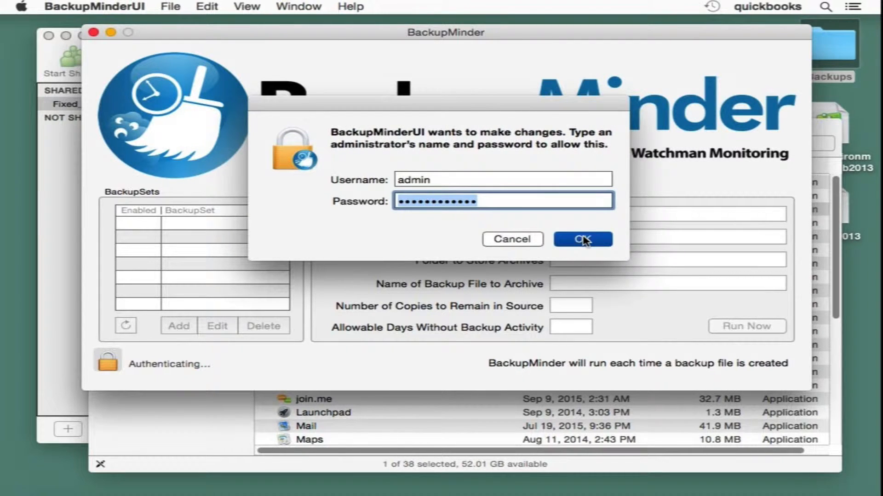
pyautogui.write('•••••••••')
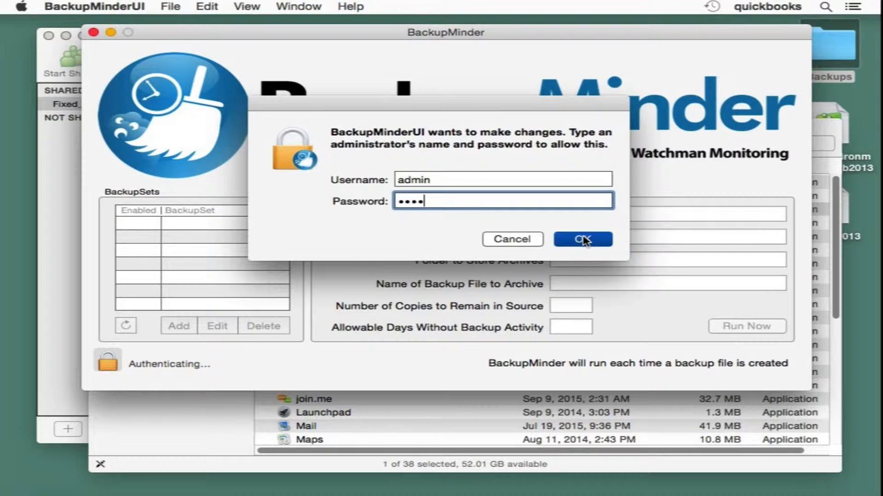
pyautogui.write('•')
pyautogui.click(592, 244)
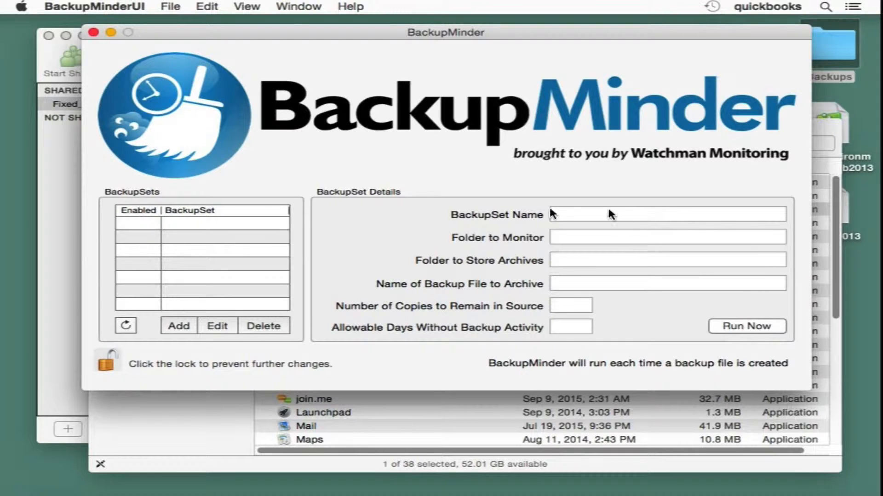
pyautogui.click(178, 326)
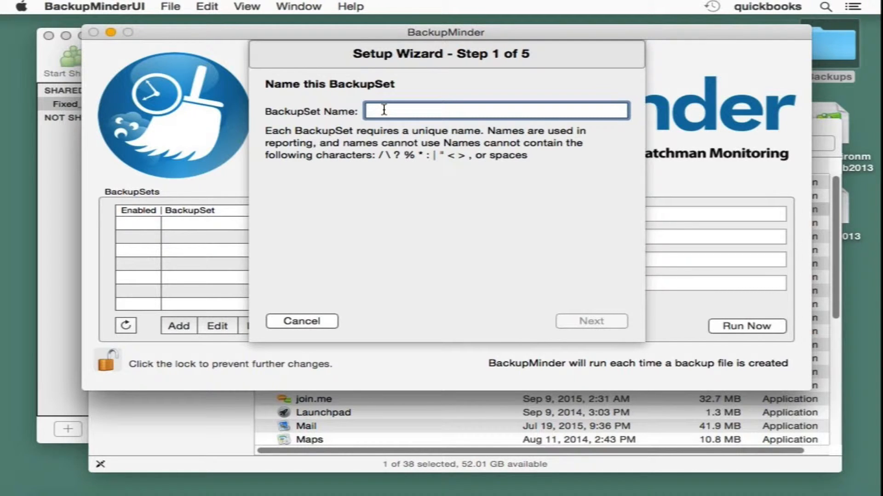
# Name the new BackupSet 'quickbooks' and continue to the source folder step.
pyautogui.write('quick')
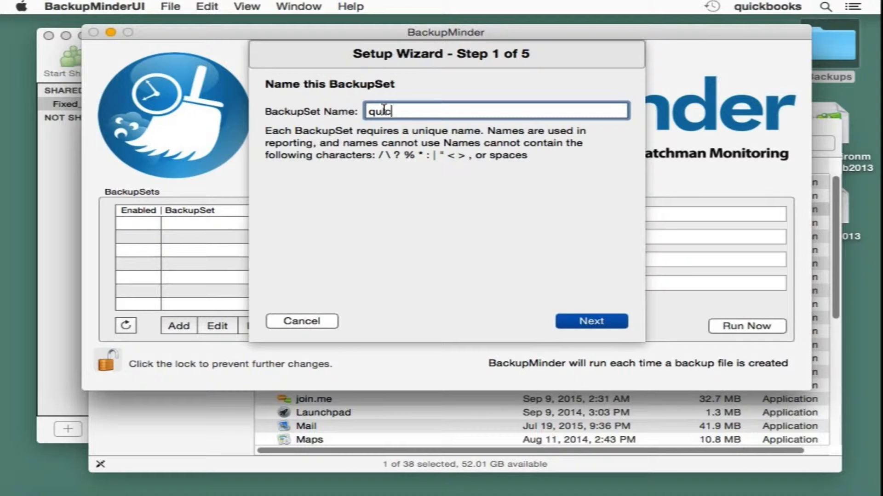
pyautogui.write('books')
pyautogui.press('BackSpace')
pyautogui.write('s')
pyautogui.click(581, 319)
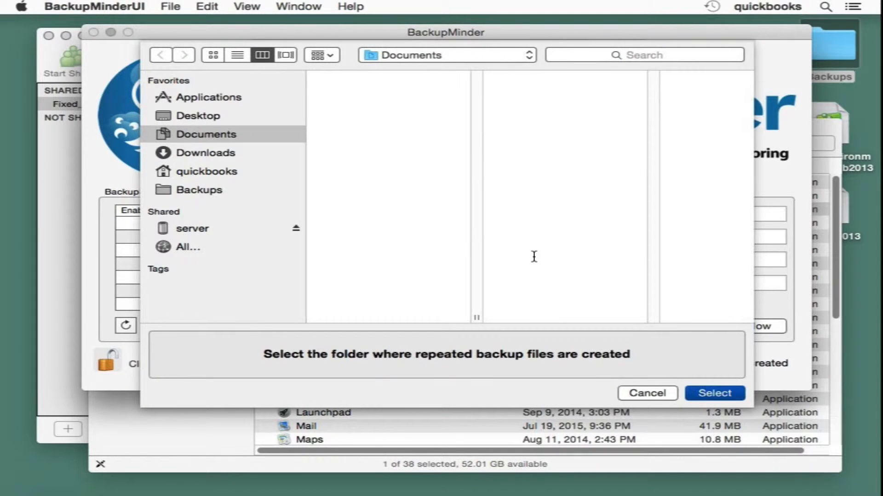
# Select the Desktop's Backups folder as the source to monitor and advance.
pyautogui.click(235, 114)
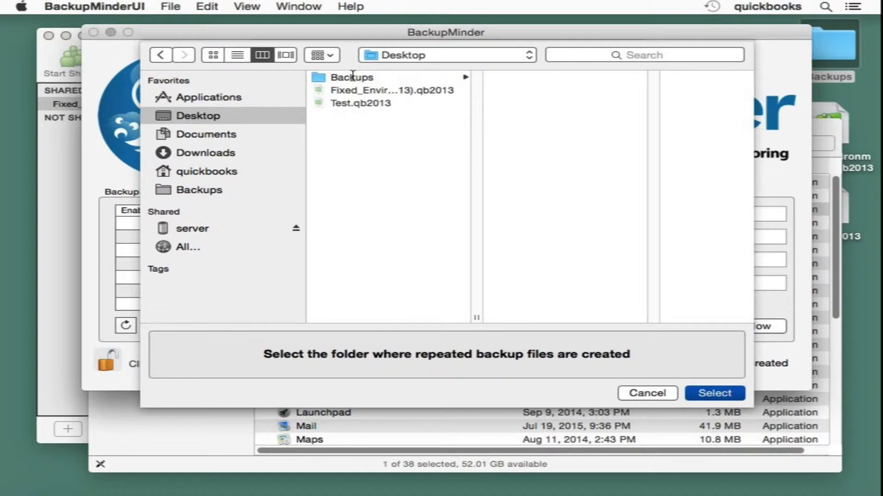
pyautogui.click(352, 77)
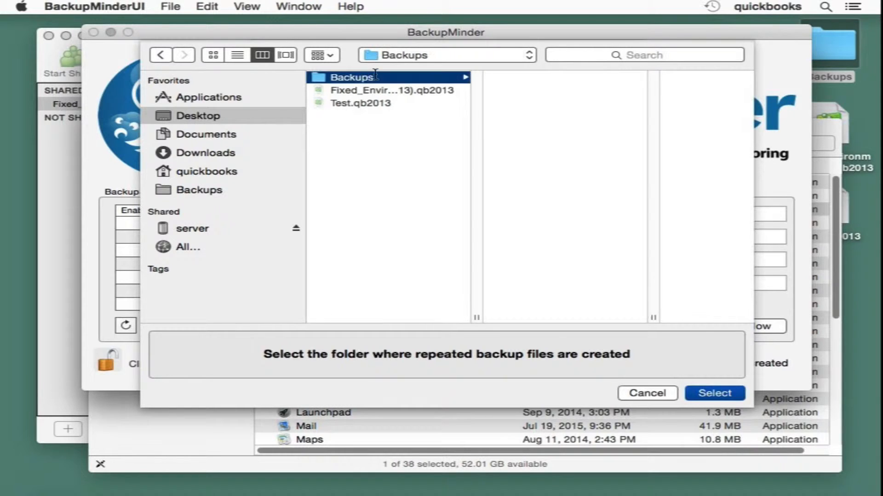
pyautogui.click(237, 54)
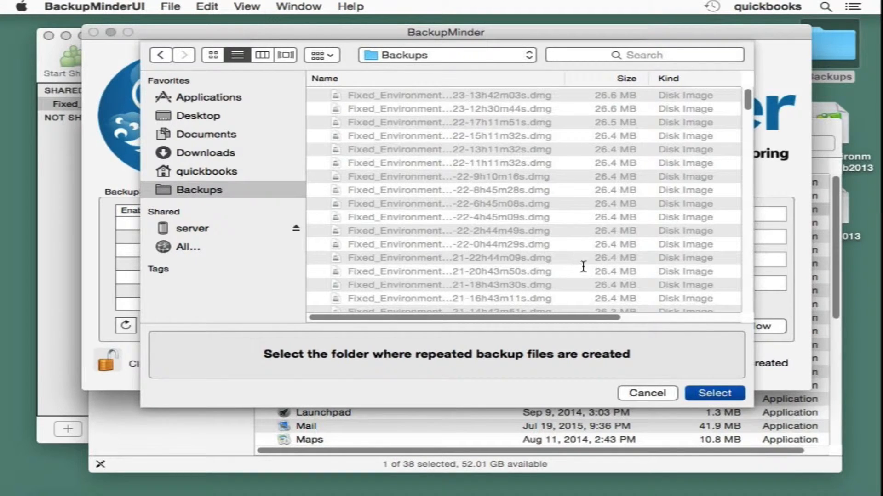
pyautogui.click(713, 394)
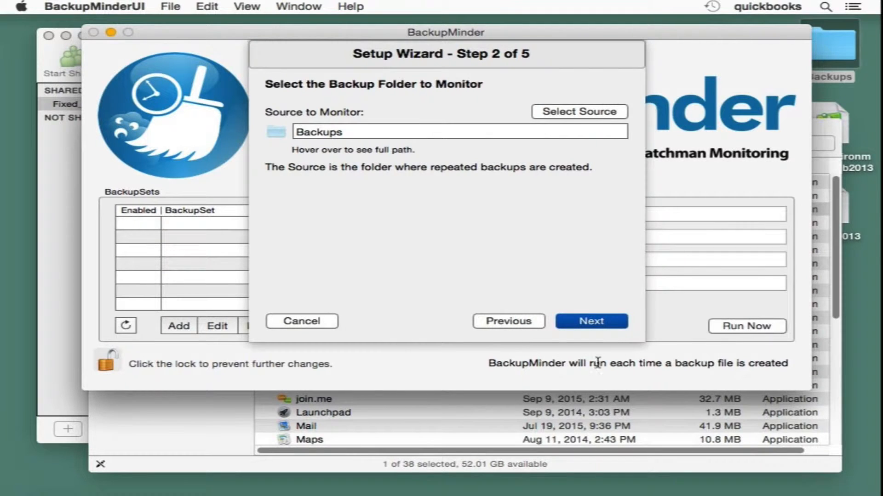
pyautogui.click(592, 320)
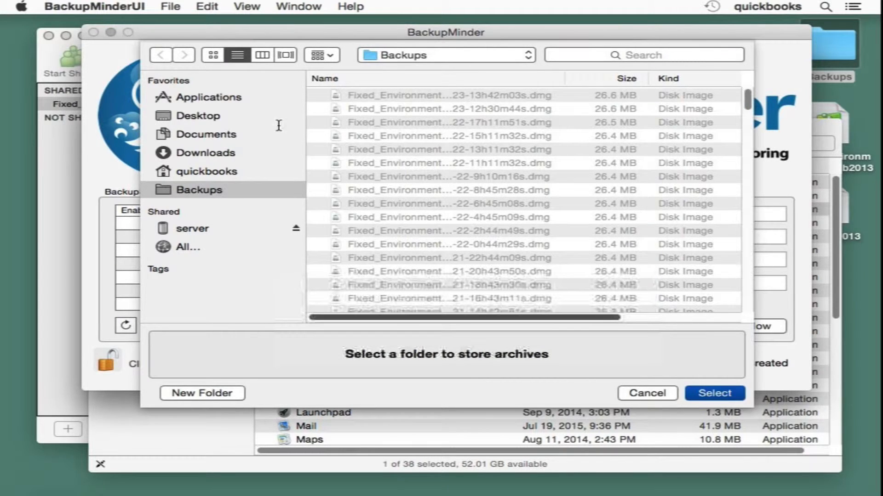
# Create an 'archives' folder on the Desktop, select it as destination, and advance.
pyautogui.click(215, 116)
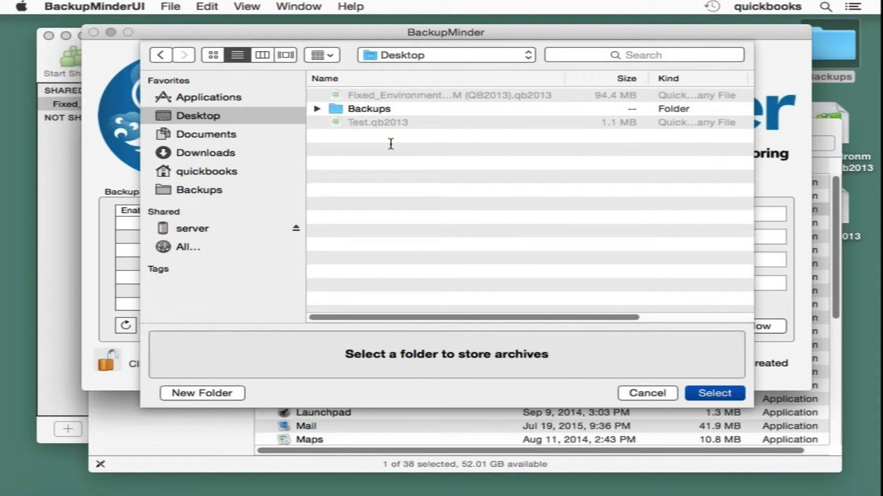
pyautogui.press('super+shift+n')
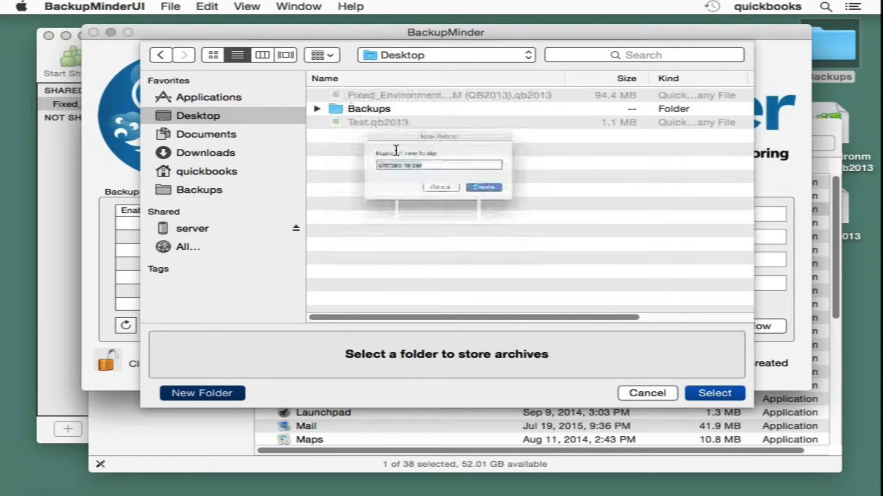
pyautogui.write('archive')
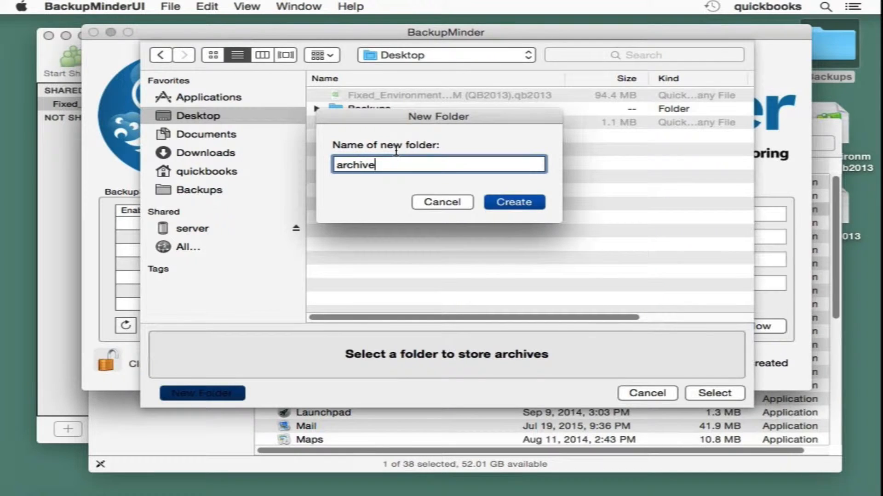
pyautogui.write('s')
pyautogui.press('Return')
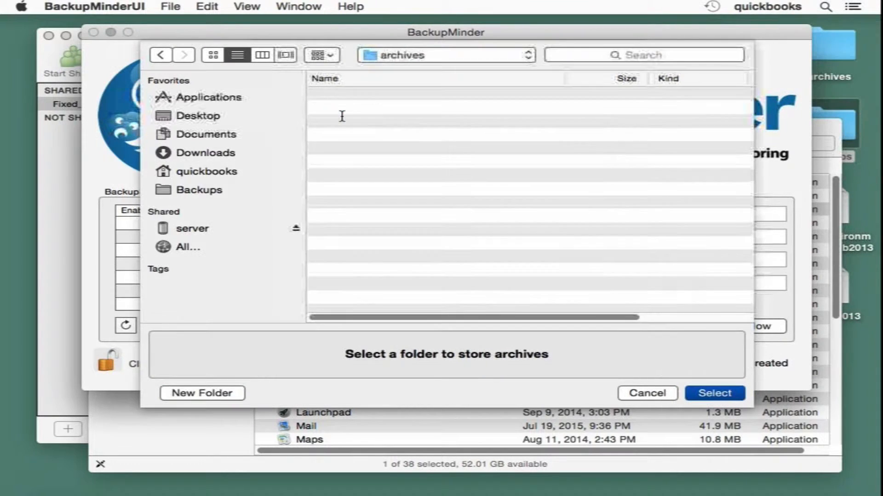
pyautogui.click(712, 392)
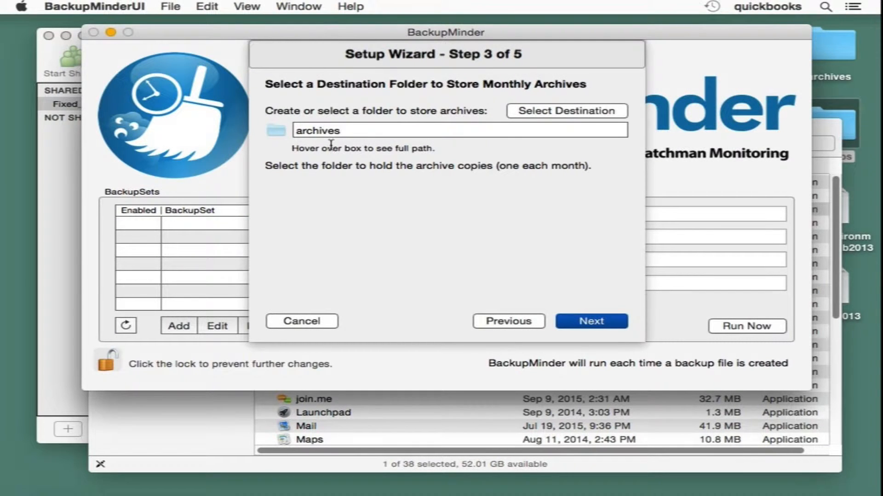
pyautogui.click(590, 321)
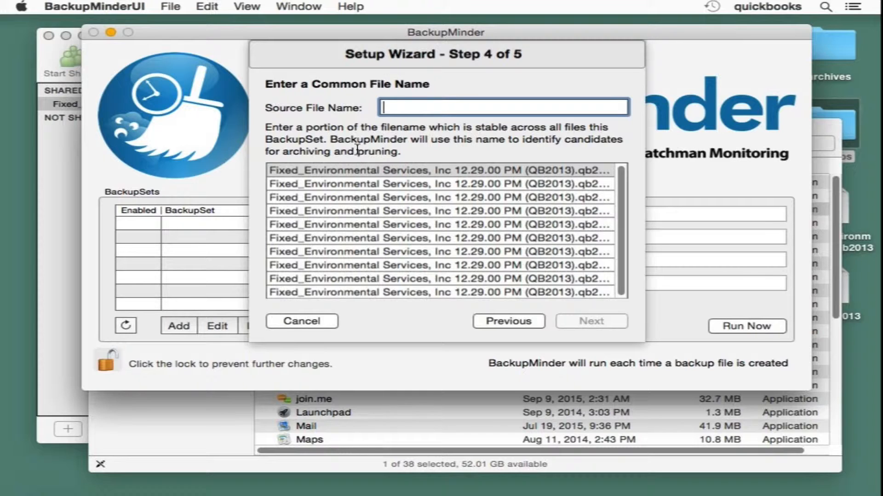
# Enter 'Fixed_Env' as the common Source File Name, correcting typos along the way.
pyautogui.write('f')
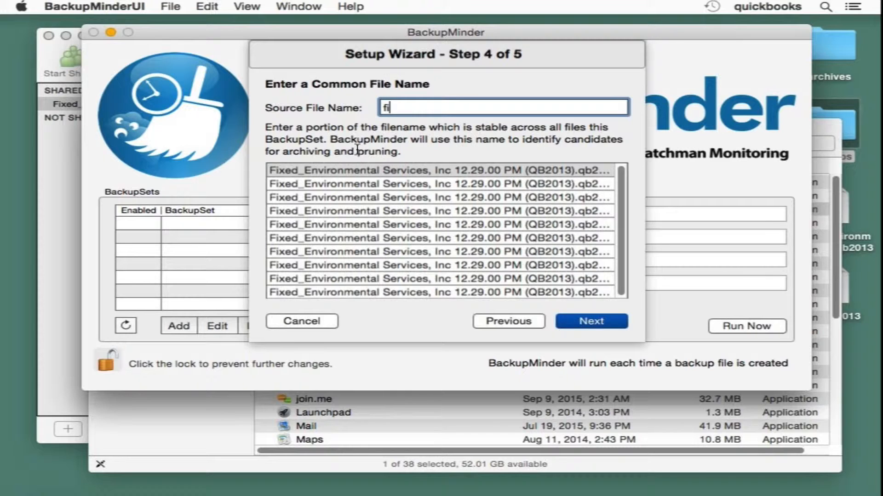
pyautogui.write('i')
pyautogui.press('BackSpace')
pyautogui.press('BackSpace')
pyautogui.write('Fie')
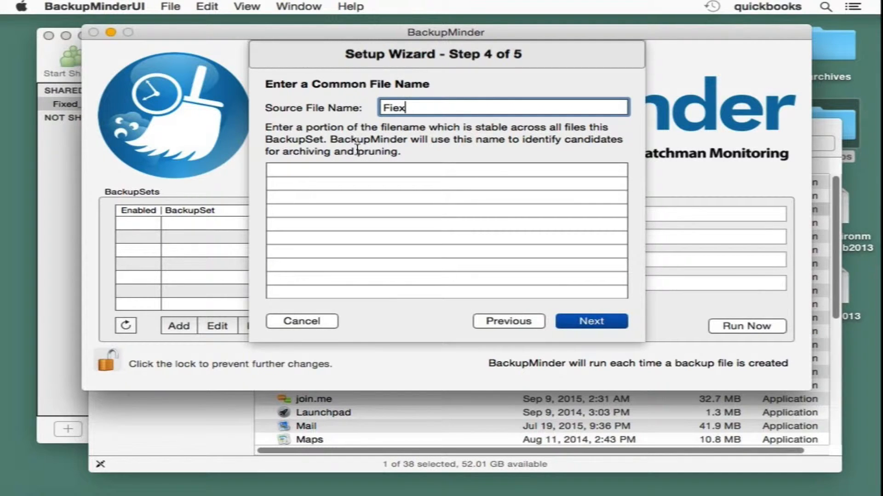
pyautogui.write('x')
pyautogui.press('BackSpace')
pyautogui.press('BackSpace')
pyautogui.write('x')
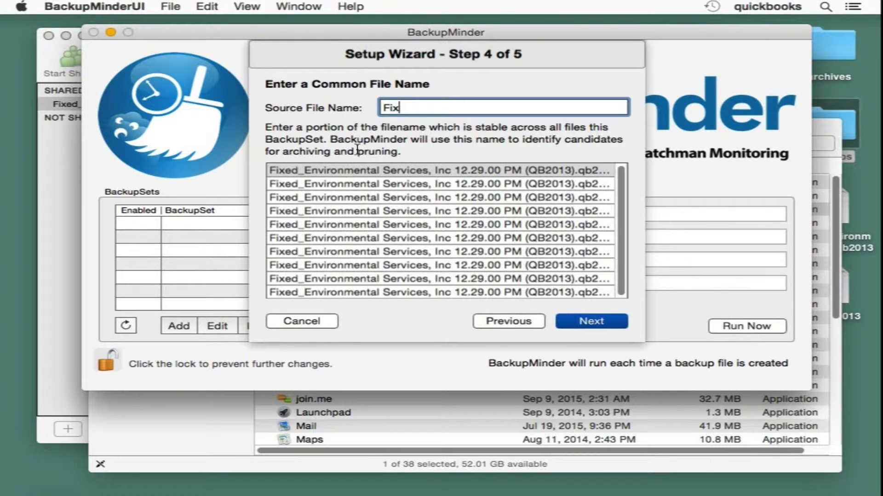
pyautogui.write('ed')
pyautogui.write('_en')
pyautogui.press('Left')
pyautogui.press('Left')
pyautogui.press('BackSpace')
pyautogui.write('E')
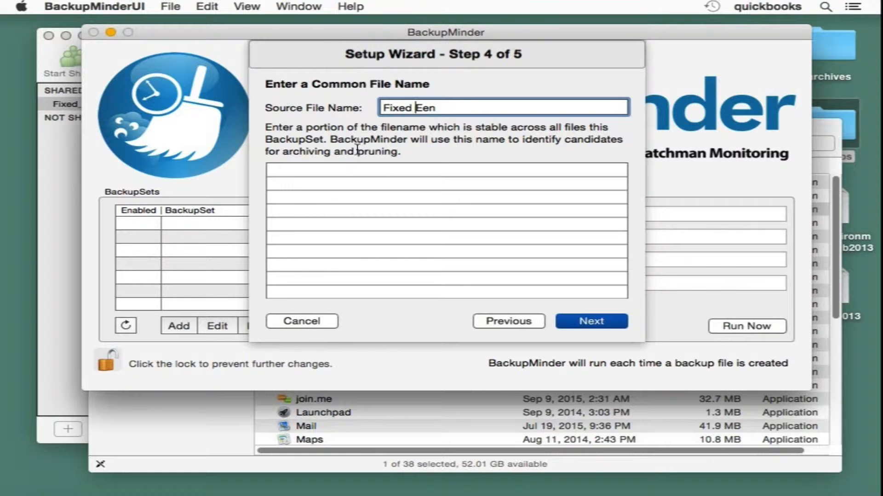
pyautogui.press('BackSpace')
pyautogui.write('_')
pyautogui.press('Right')
pyautogui.press('Right')
pyautogui.press('Right')
pyautogui.press('BackSpace')
pyautogui.press('BackSpace')
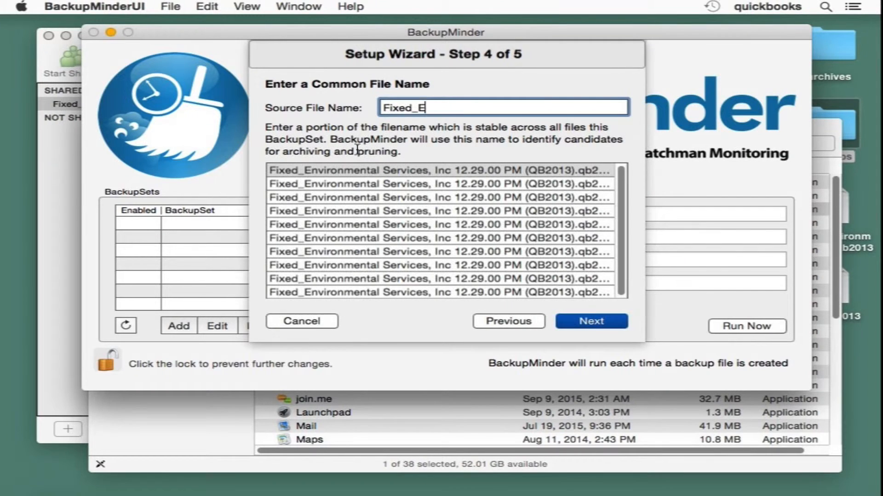
pyautogui.write('n')
pyautogui.press('super+a')
pyautogui.press('BackSpace')
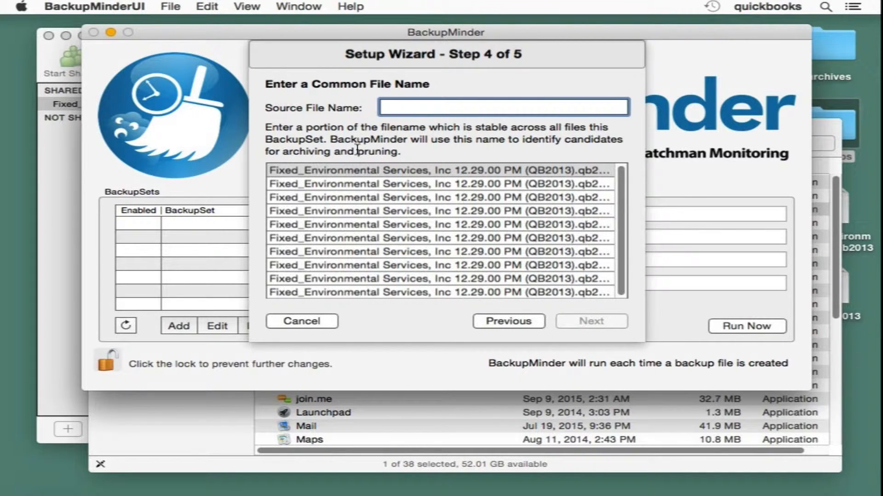
pyautogui.write('Fix')
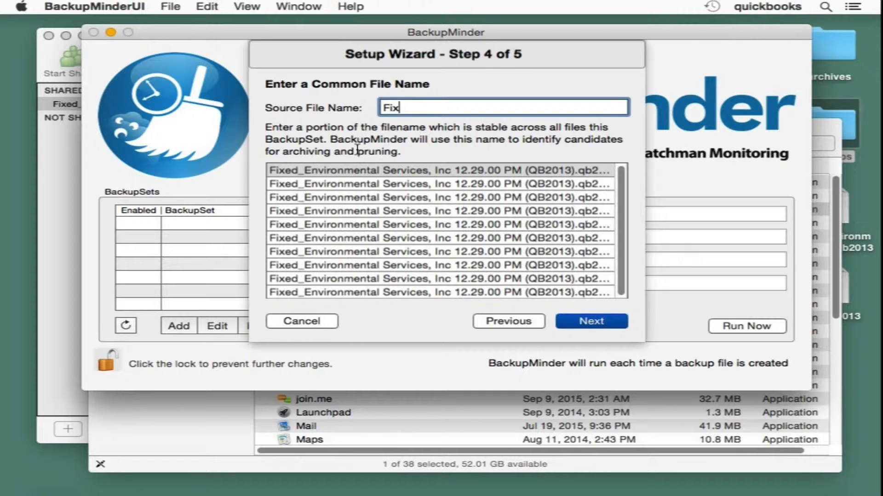
pyautogui.write('ed_Env')
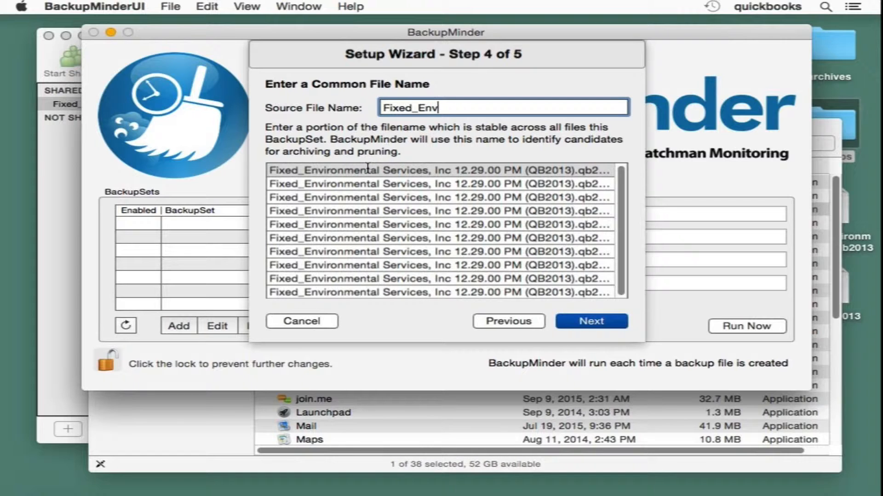
# Advance to Step 5 of 5, Enter Preferences, showing 90 copies in source.
pyautogui.click(587, 321)
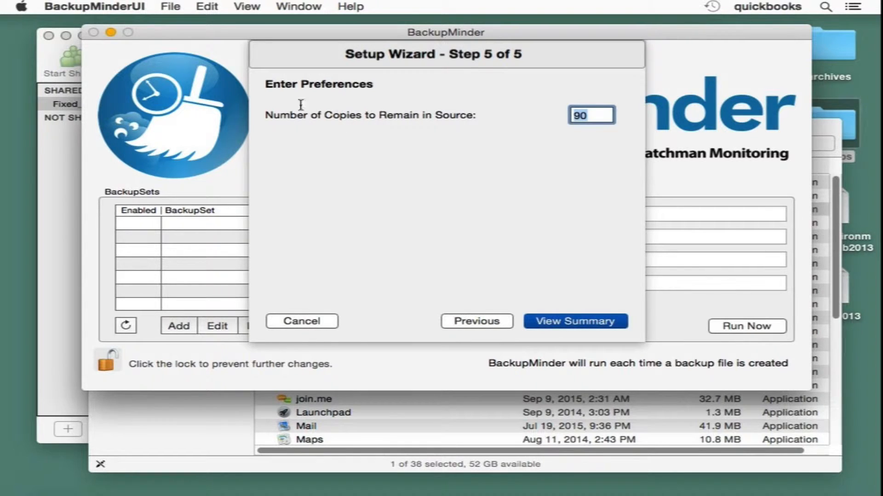
# Check QuickBooks Server backup preferences: every 2 hours, on close, saved to Backups.
pyautogui.click(47, 141)
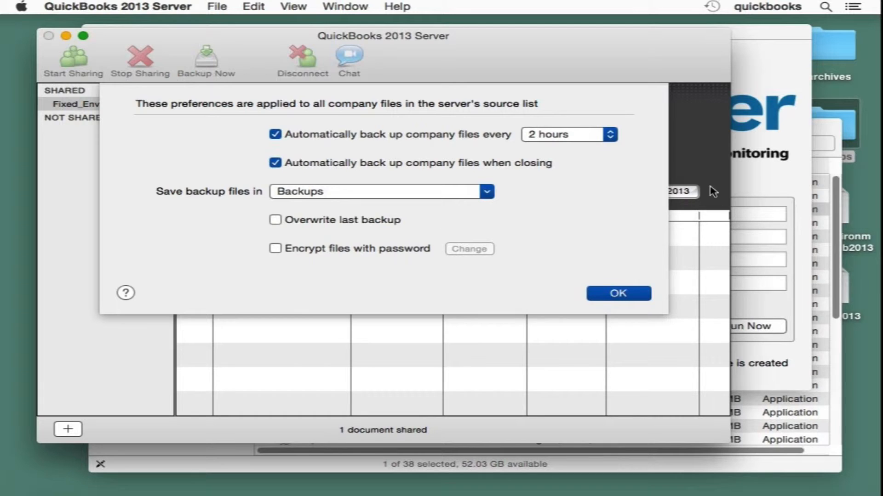
pyautogui.click(765, 192)
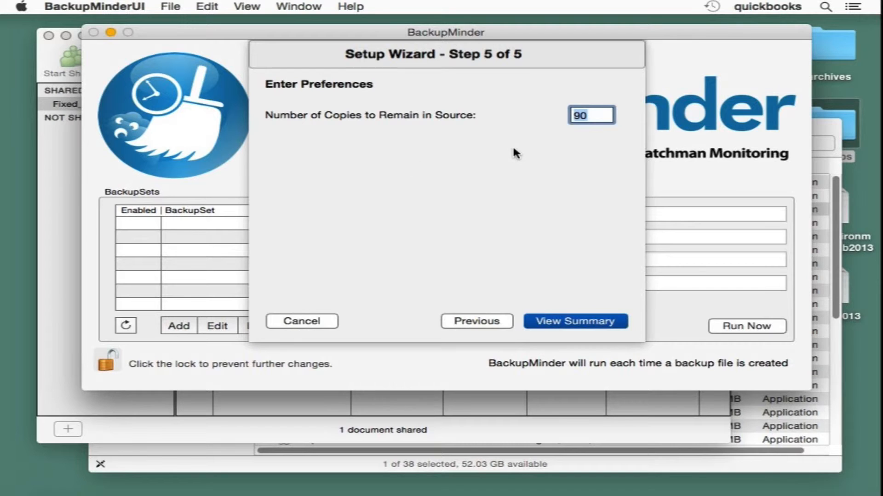
# Change Number of Copies to Remain in Source from 90 to 99.
pyautogui.press('Left')
pyautogui.press('Right')
pyautogui.press('Right')
pyautogui.press('BackSpace')
pyautogui.write('9')
pyautogui.press('BackSpace')
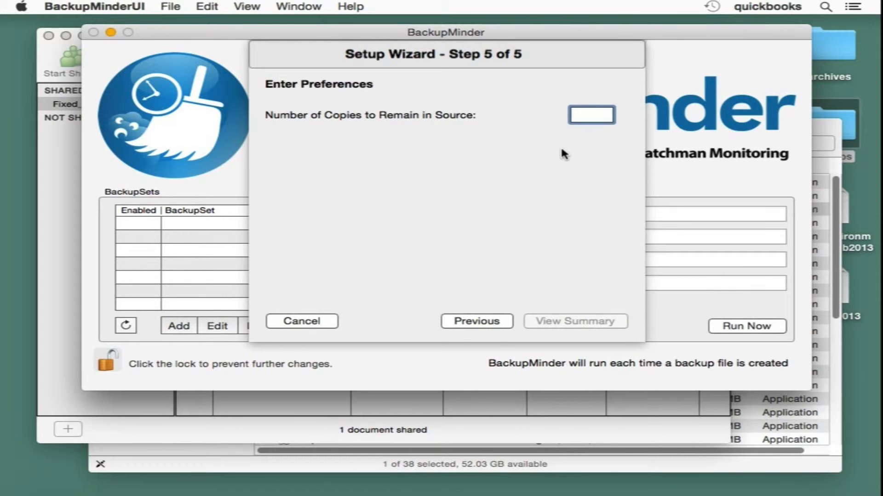
pyautogui.write('18')
pyautogui.press('BackSpace')
pyautogui.press('BackSpace')
pyautogui.write('99')
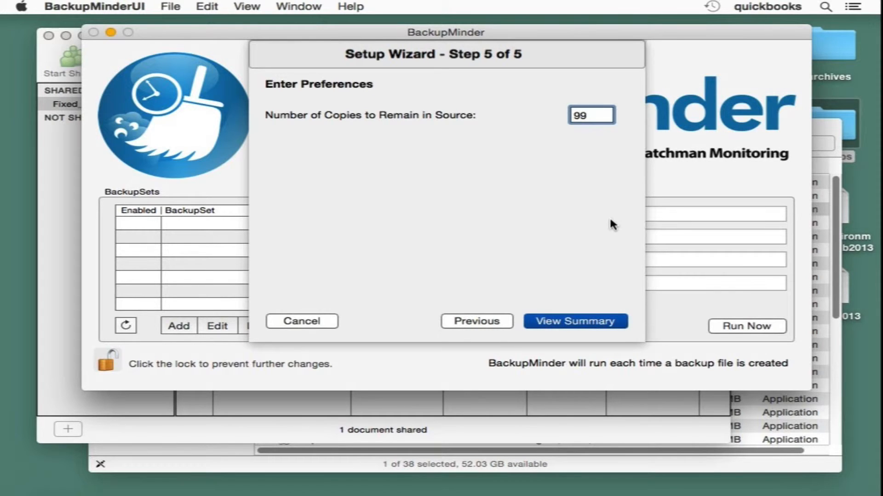
pyautogui.press('BackSpace')
pyautogui.press('BackSpace')
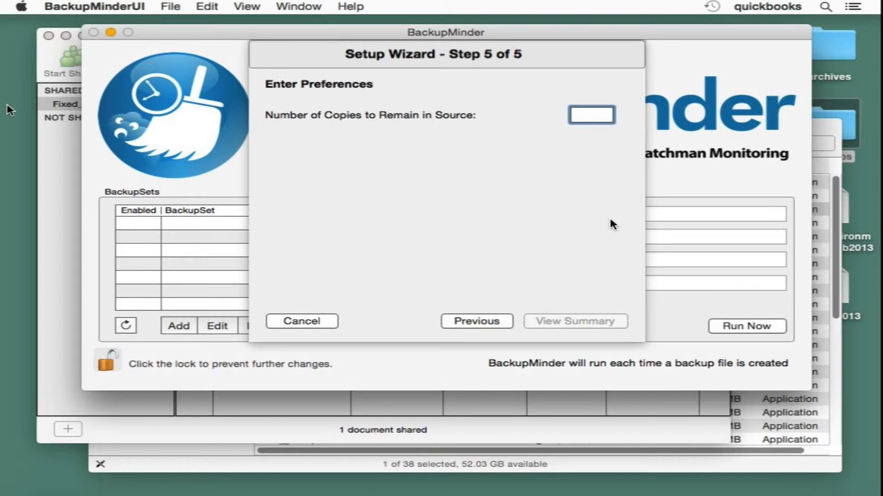
pyautogui.write('99')
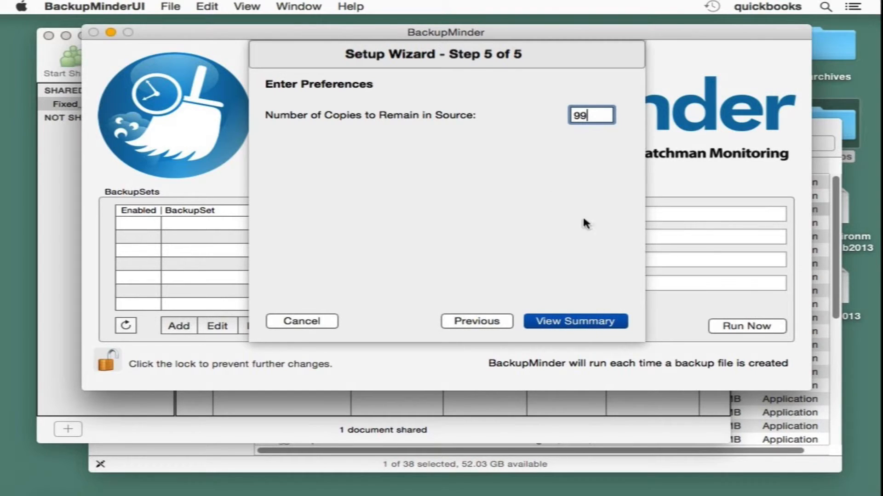
# On the summary page, set allowable days without backup activity to 1 and finish the quickbooks set.
pyautogui.click(578, 326)
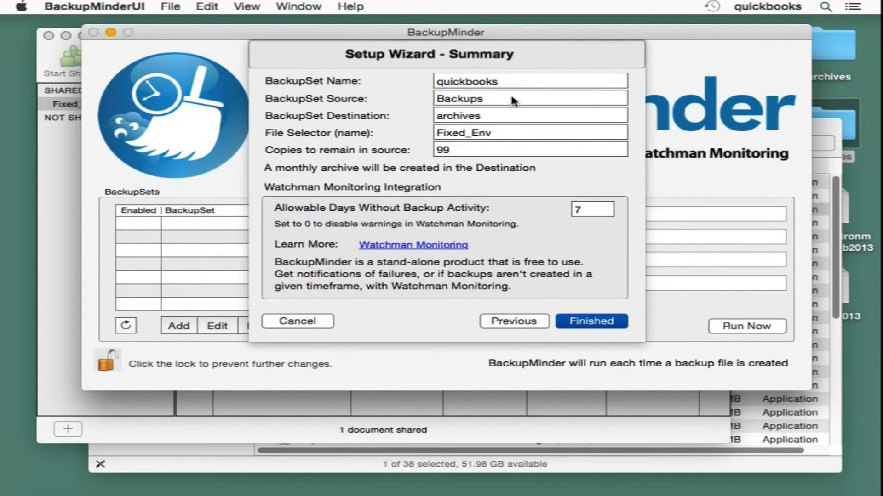
pyautogui.moveTo(476, 104)
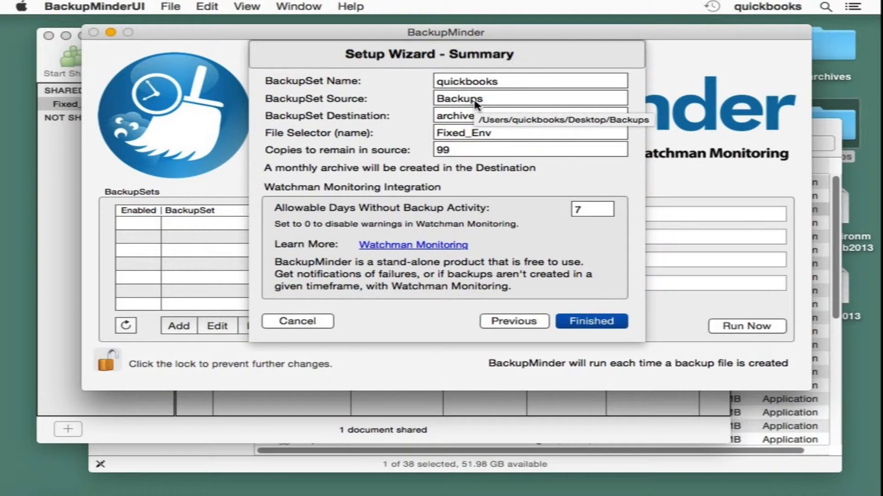
pyautogui.moveTo(466, 118)
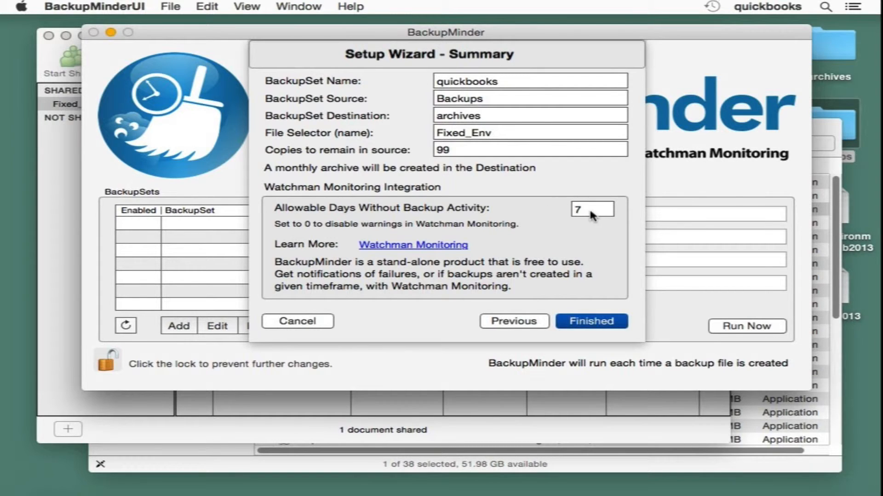
pyautogui.doubleClick(575, 212)
pyautogui.write('1')
pyautogui.click(621, 323)
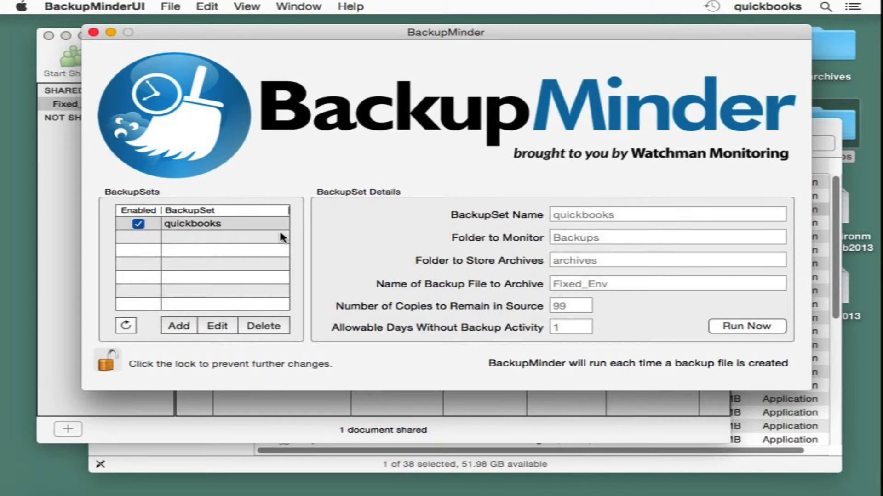
pyautogui.click(447, 463)
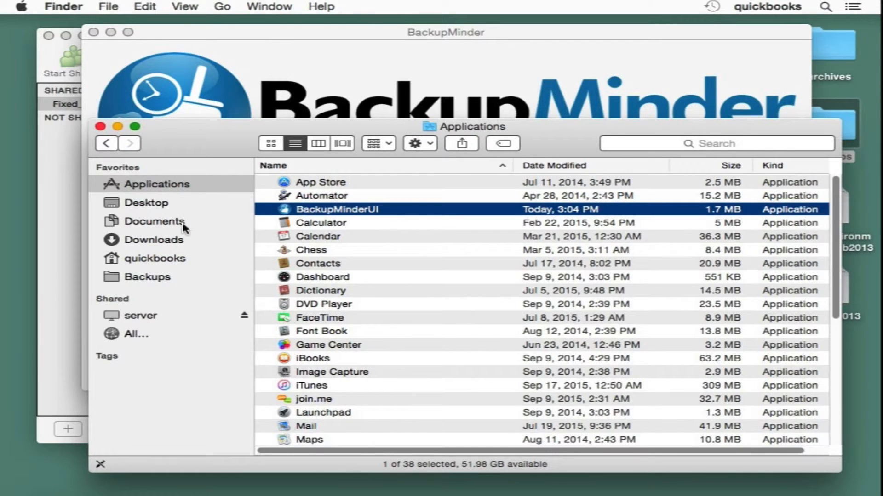
# Delete the Sep 21, 6:43 PM backup .dmg from the Backups folder, leaving 106 items.
pyautogui.click(166, 277)
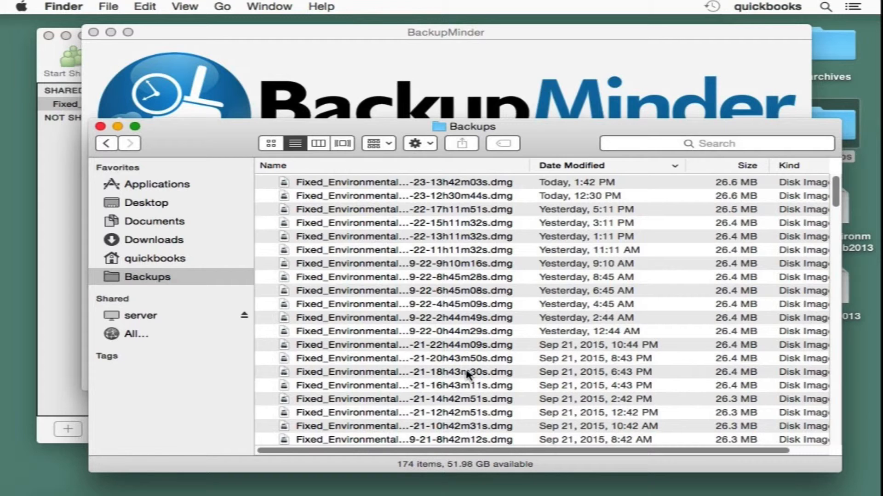
pyautogui.click(581, 372)
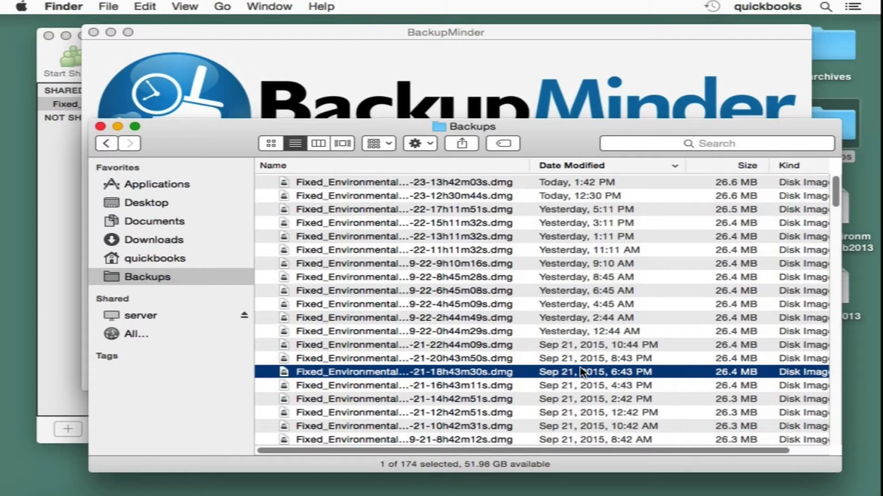
pyautogui.press('super+BackSpace')
pyautogui.click(581, 371)
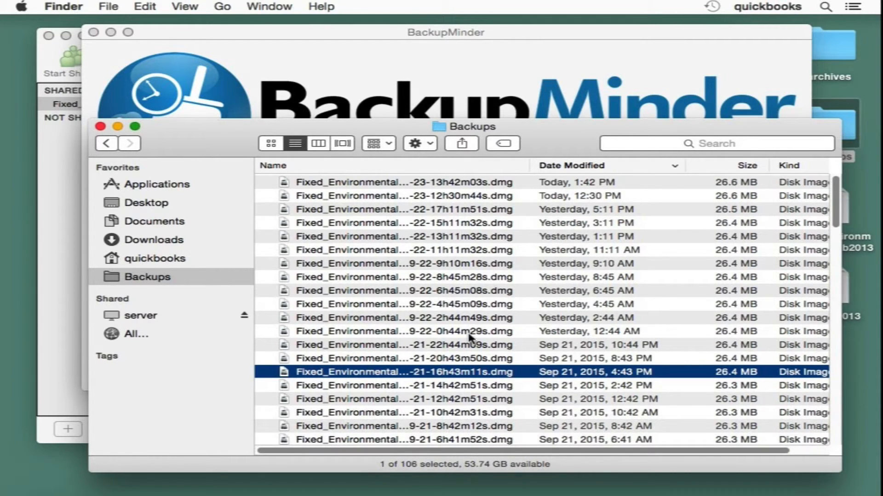
pyautogui.scroll(-5, 590, 370)
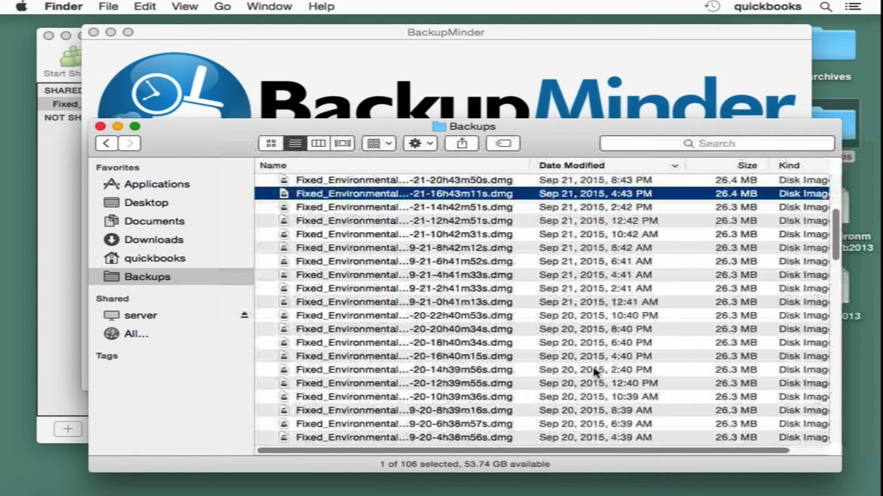
pyautogui.scroll(-15, 595, 371)
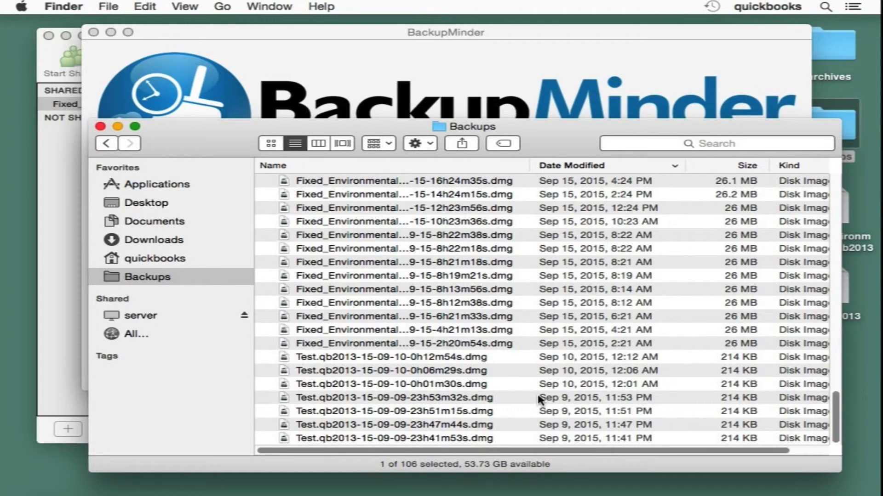
pyautogui.scroll(5, 539, 399)
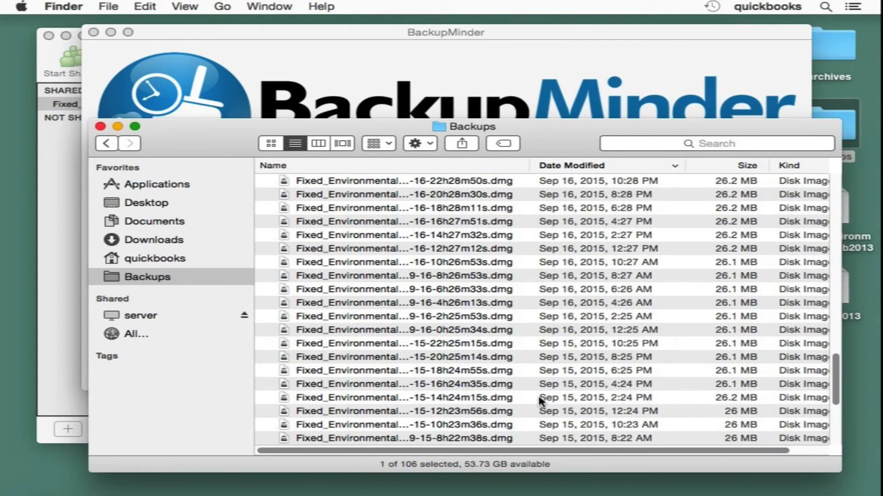
pyautogui.scroll(-5, 540, 401)
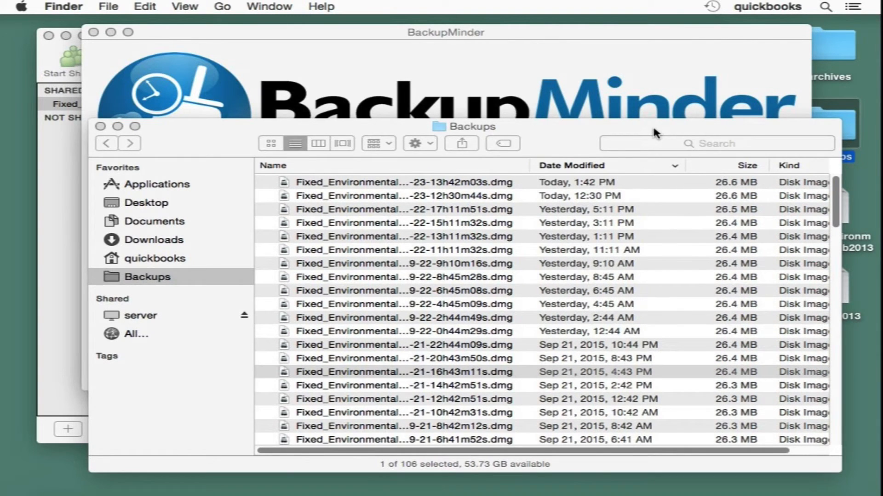
pyautogui.moveTo(653, 128); pyautogui.dragTo(640, 128)
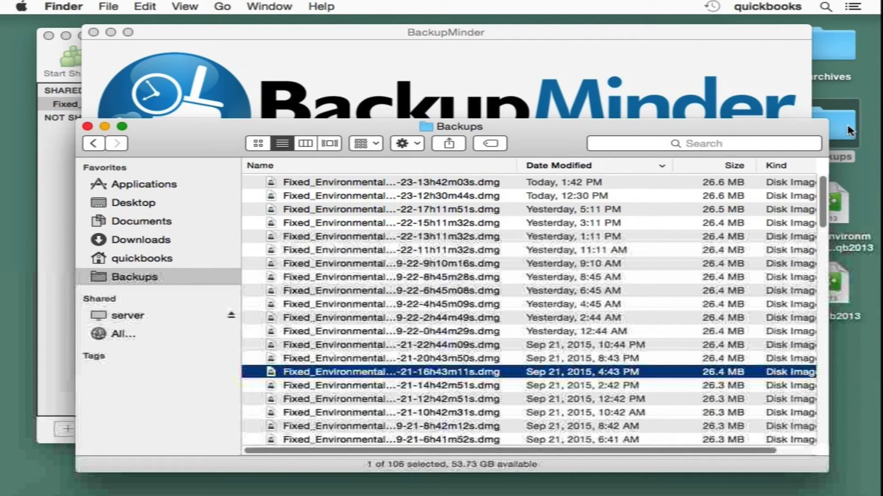
pyautogui.doubleClick(830, 60)
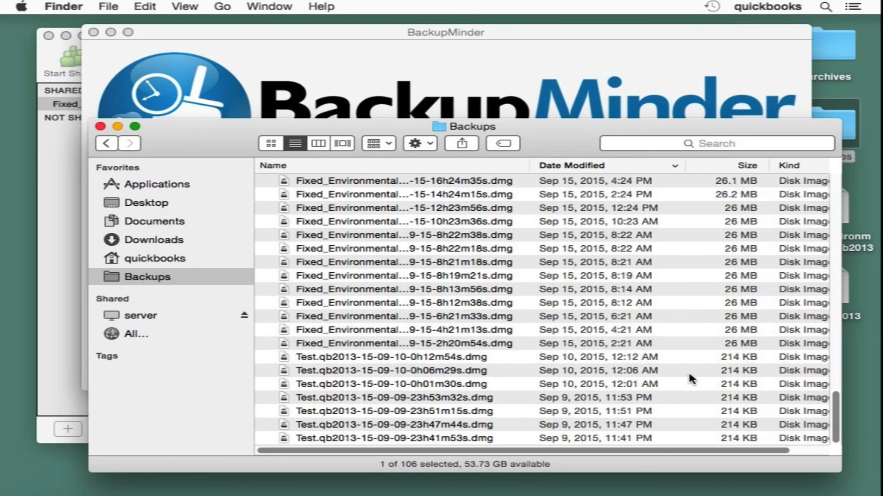
pyautogui.scroll(20, 689, 374)
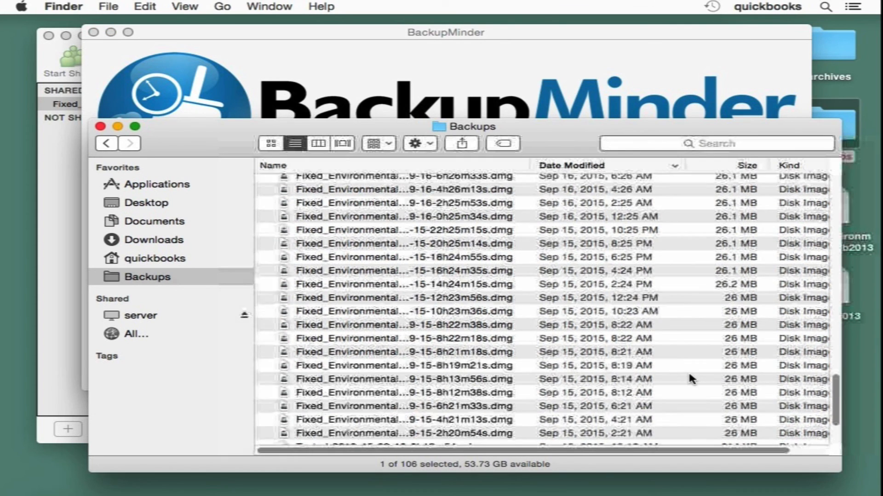